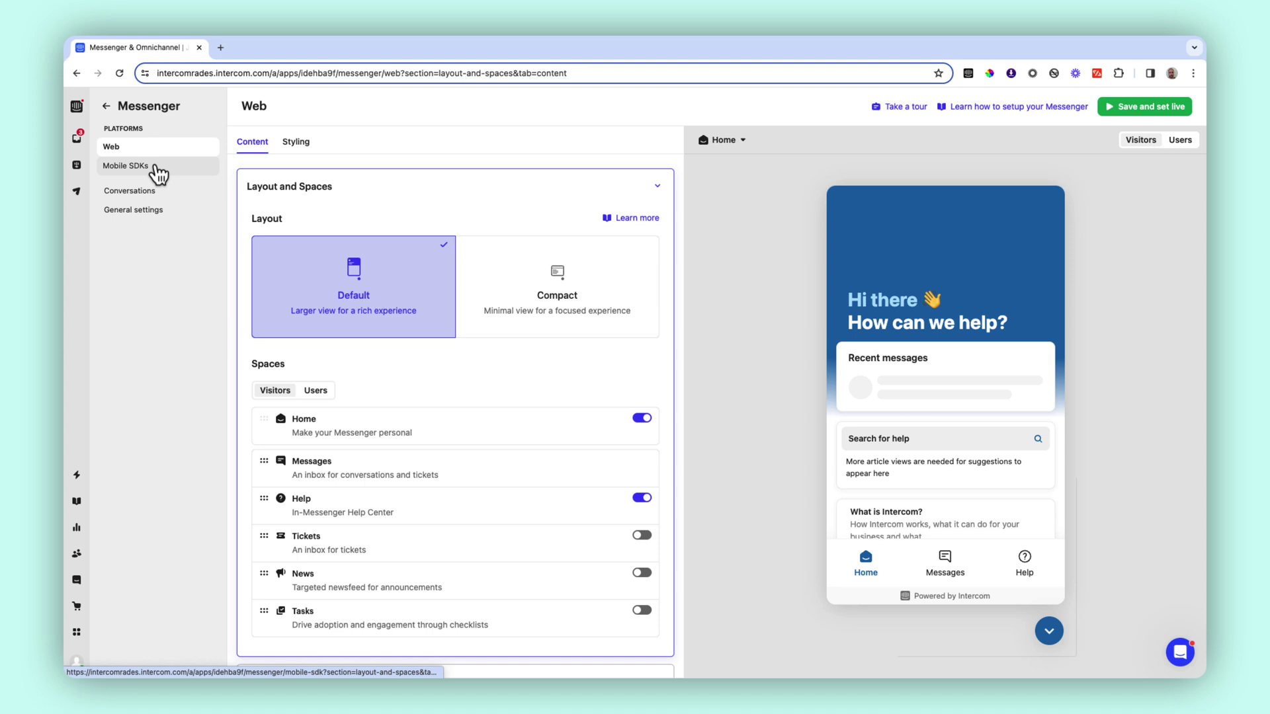
Browse the Mobile SDKs, Conversations and General pages of the Messenger settings
{"action": "left_click", "coordinate": [157, 172]}
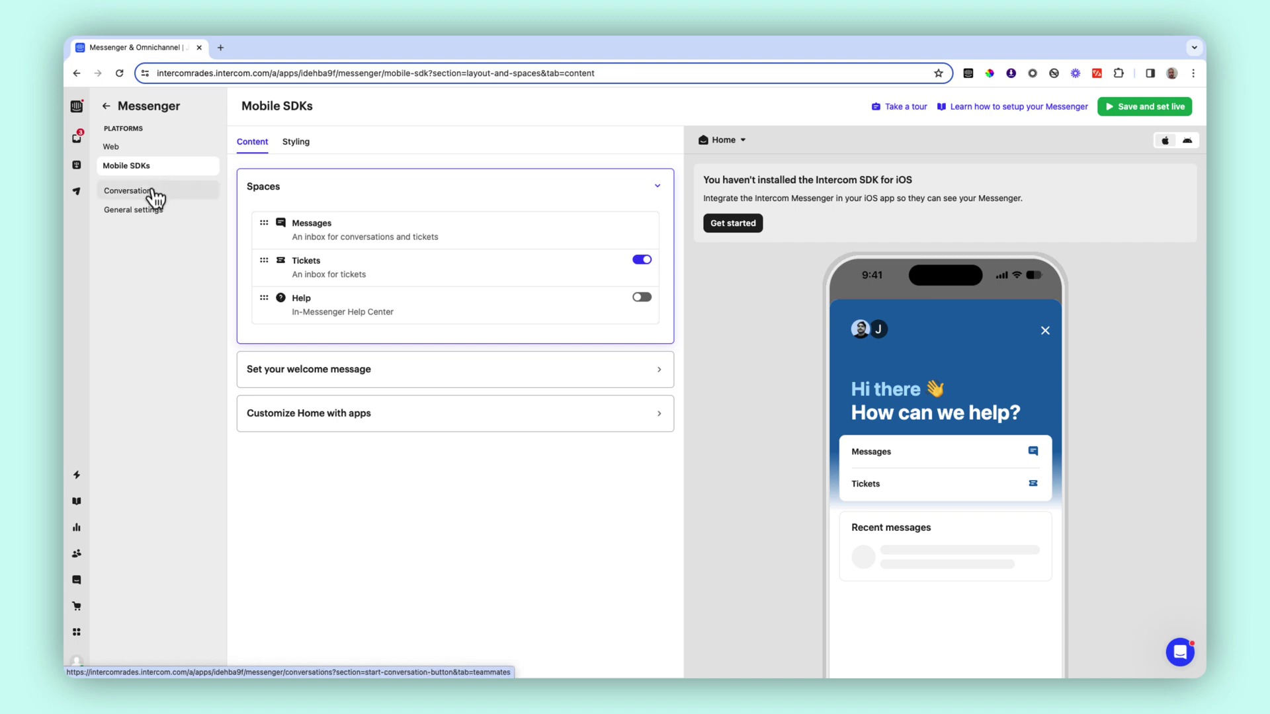
{"action": "left_click", "coordinate": [155, 195]}
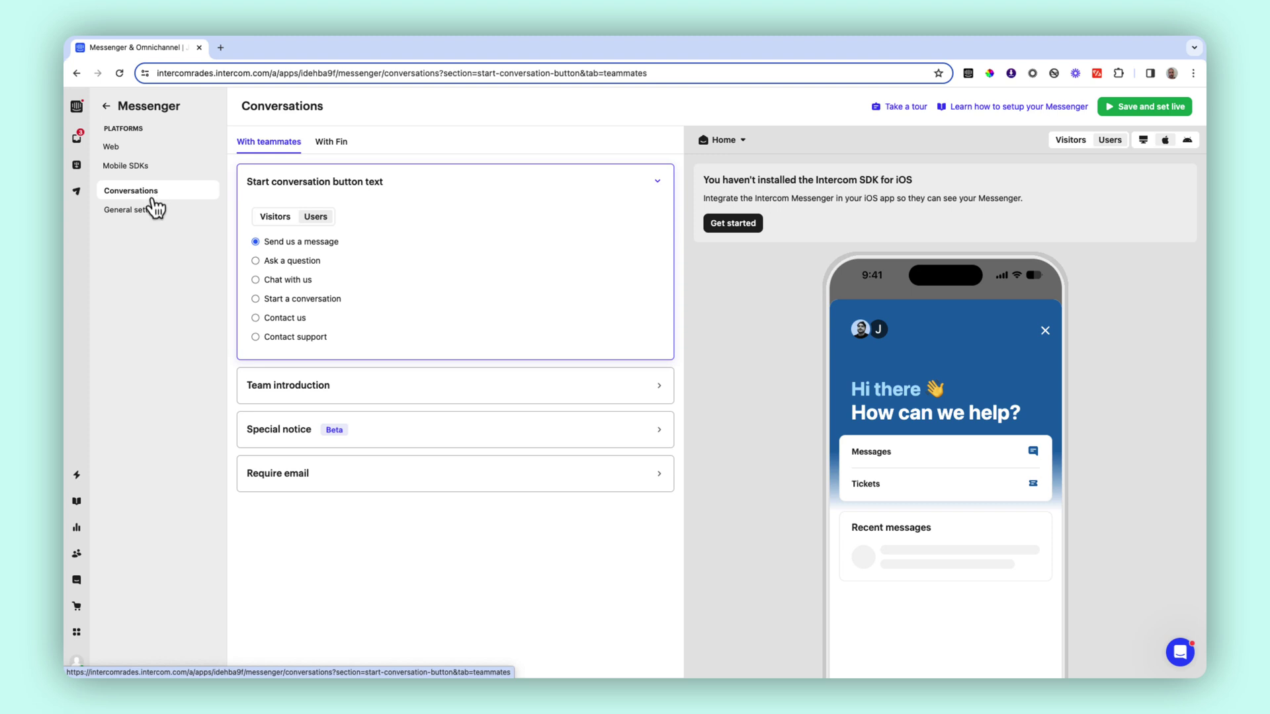
{"action": "left_click", "coordinate": [154, 216]}
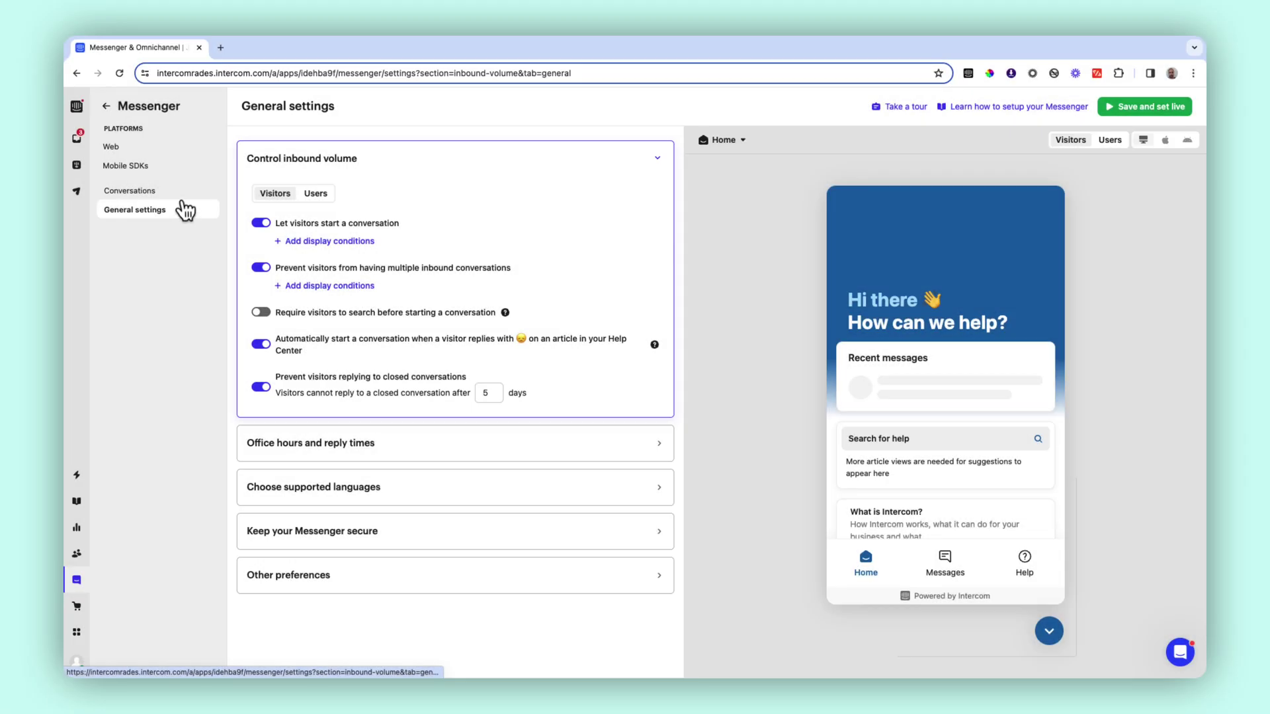
Return to the Web Messenger settings and switch on the News space
{"action": "left_click", "coordinate": [123, 152]}
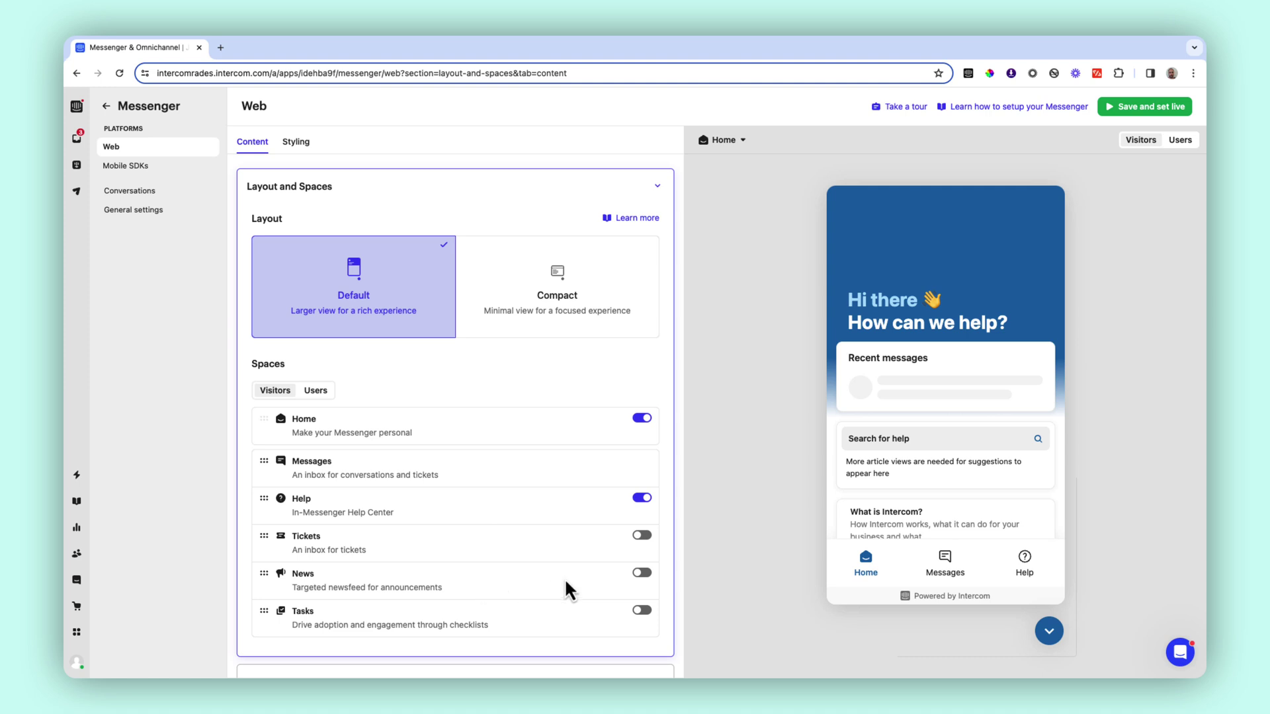
{"action": "left_click", "coordinate": [639, 575]}
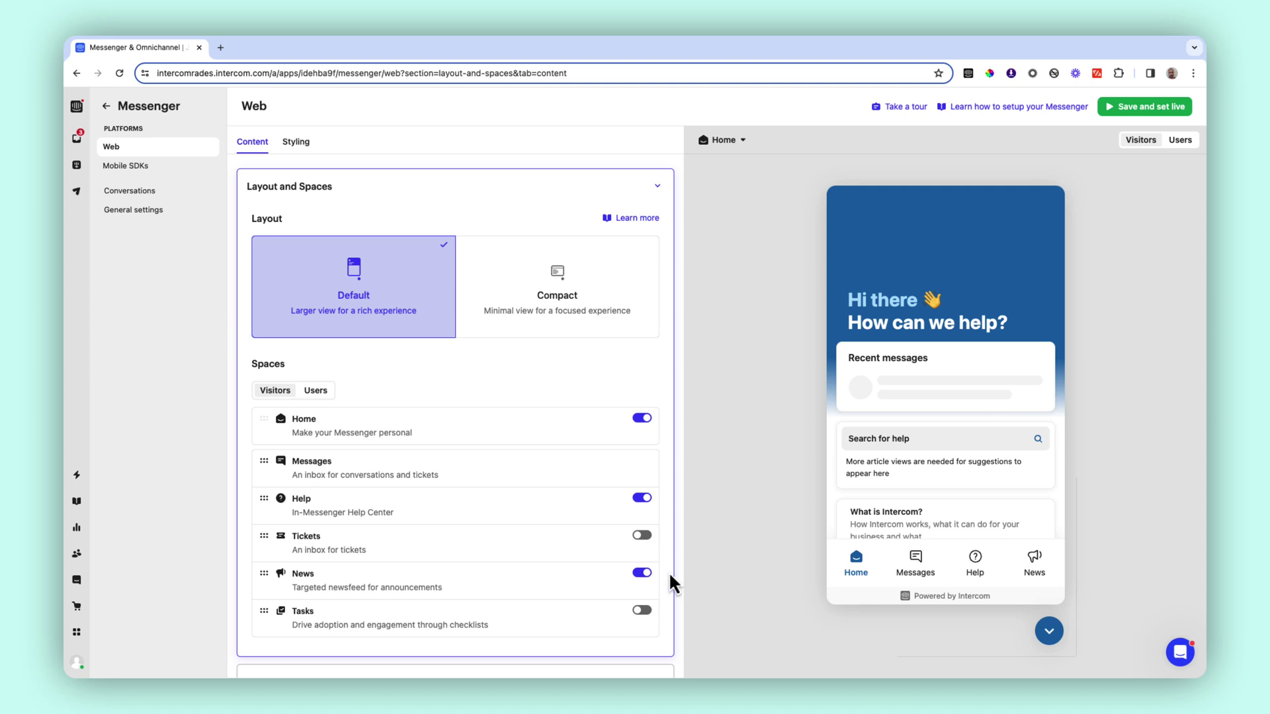
{"action": "scroll", "coordinate": [670, 574], "scroll_direction": "down", "scroll_amount": 1}
{"action": "scroll", "coordinate": [670, 575], "scroll_direction": "down", "scroll_amount": 1}
{"action": "scroll", "coordinate": [669, 575], "scroll_direction": "down", "scroll_amount": 1}
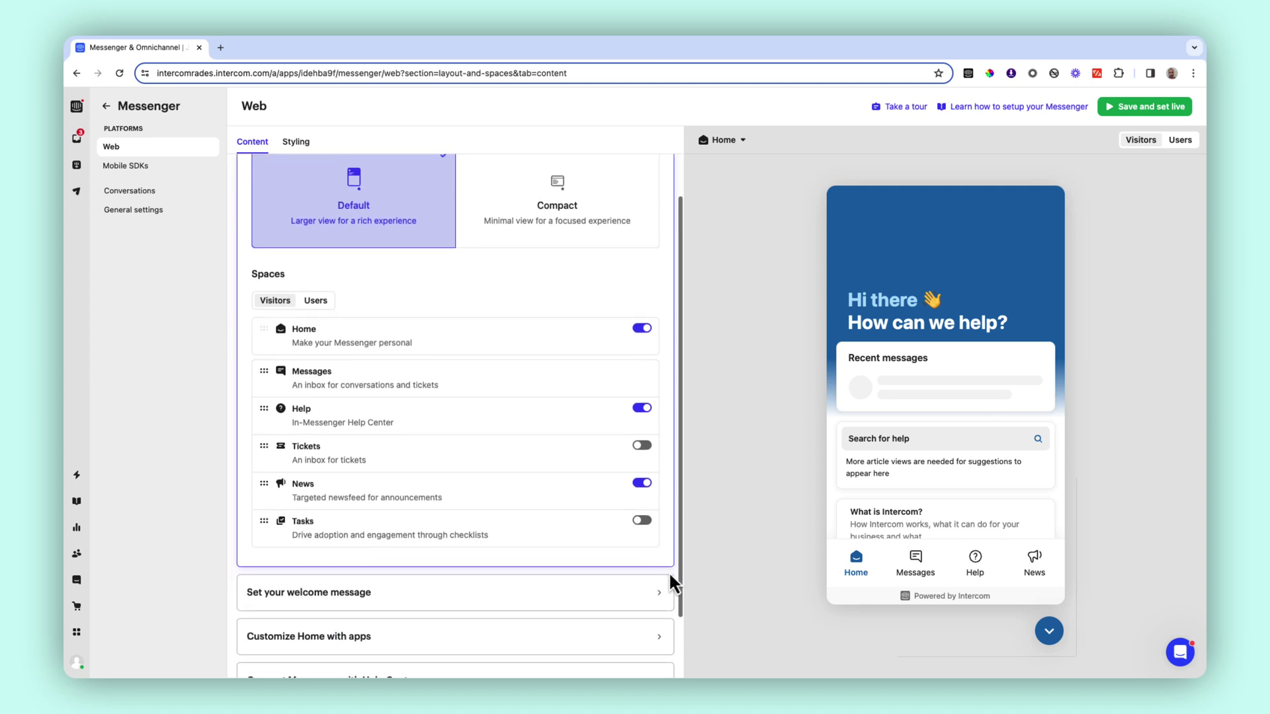
{"action": "scroll", "coordinate": [669, 575], "scroll_direction": "down", "scroll_amount": 1}
{"action": "scroll", "coordinate": [669, 571], "scroll_direction": "down", "scroll_amount": 1}
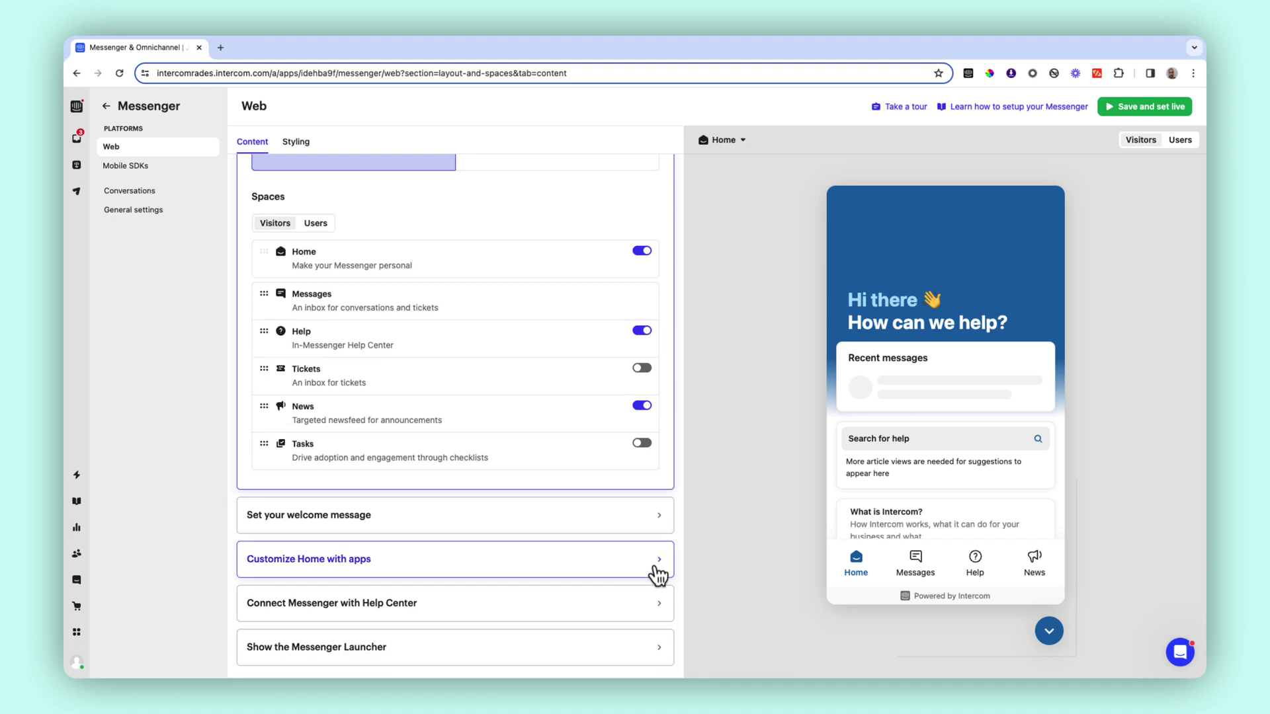
Expand Customize Home with apps to review the Article Inserter, News and optional app cards
{"action": "left_click", "coordinate": [656, 566]}
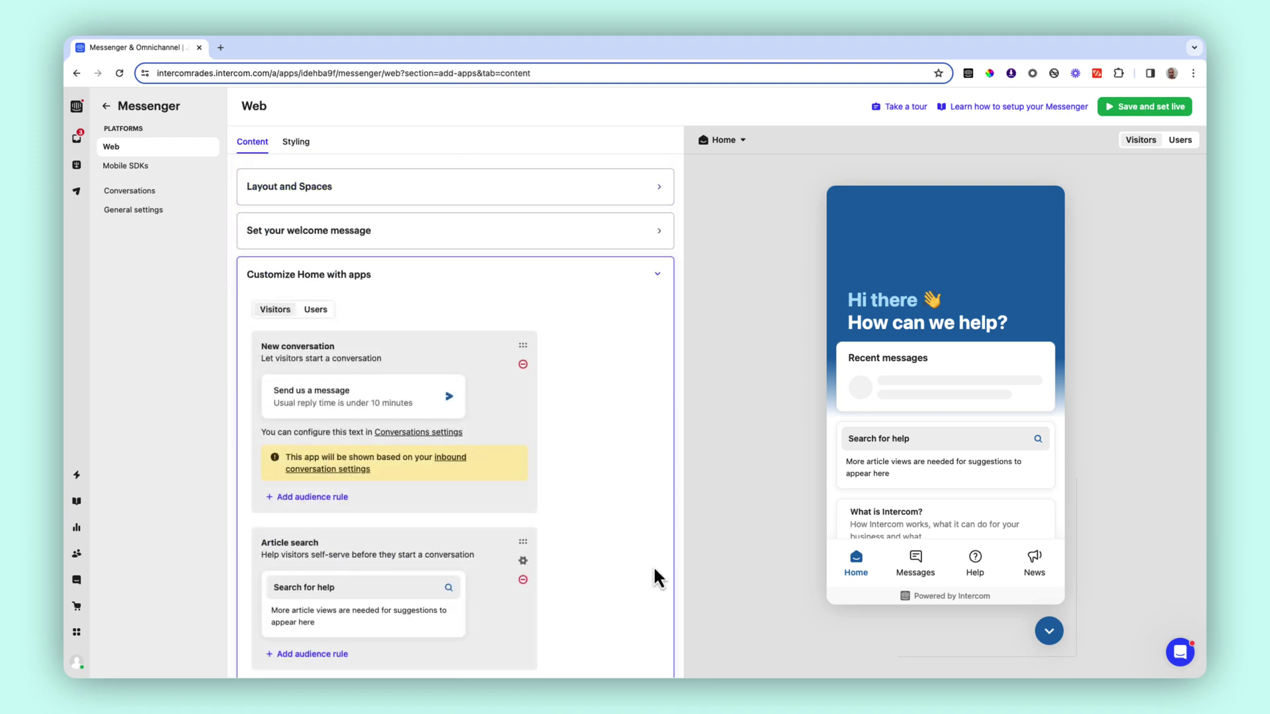
{"action": "scroll", "coordinate": [654, 570], "scroll_direction": "down", "scroll_amount": 1}
{"action": "scroll", "coordinate": [653, 569], "scroll_direction": "down", "scroll_amount": 2}
{"action": "scroll", "coordinate": [654, 569], "scroll_direction": "down", "scroll_amount": 1}
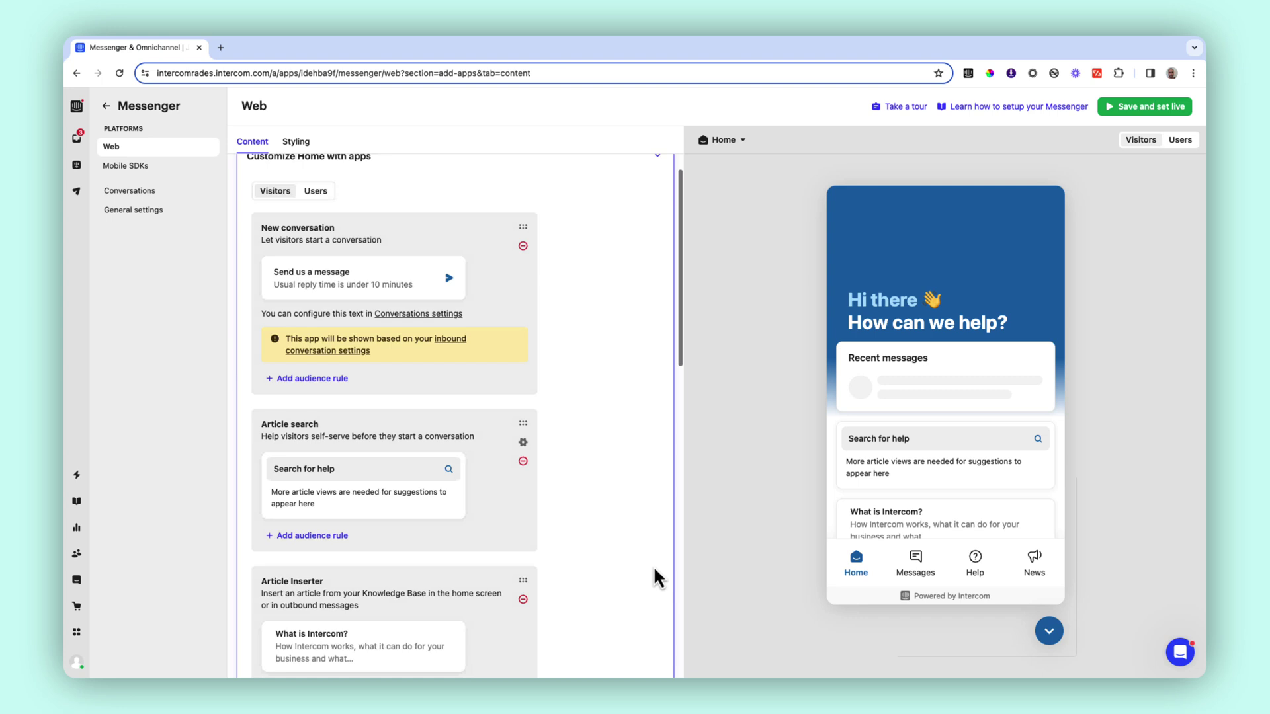
{"action": "scroll", "coordinate": [654, 570], "scroll_direction": "down", "scroll_amount": 1}
{"action": "scroll", "coordinate": [654, 569], "scroll_direction": "down", "scroll_amount": 1}
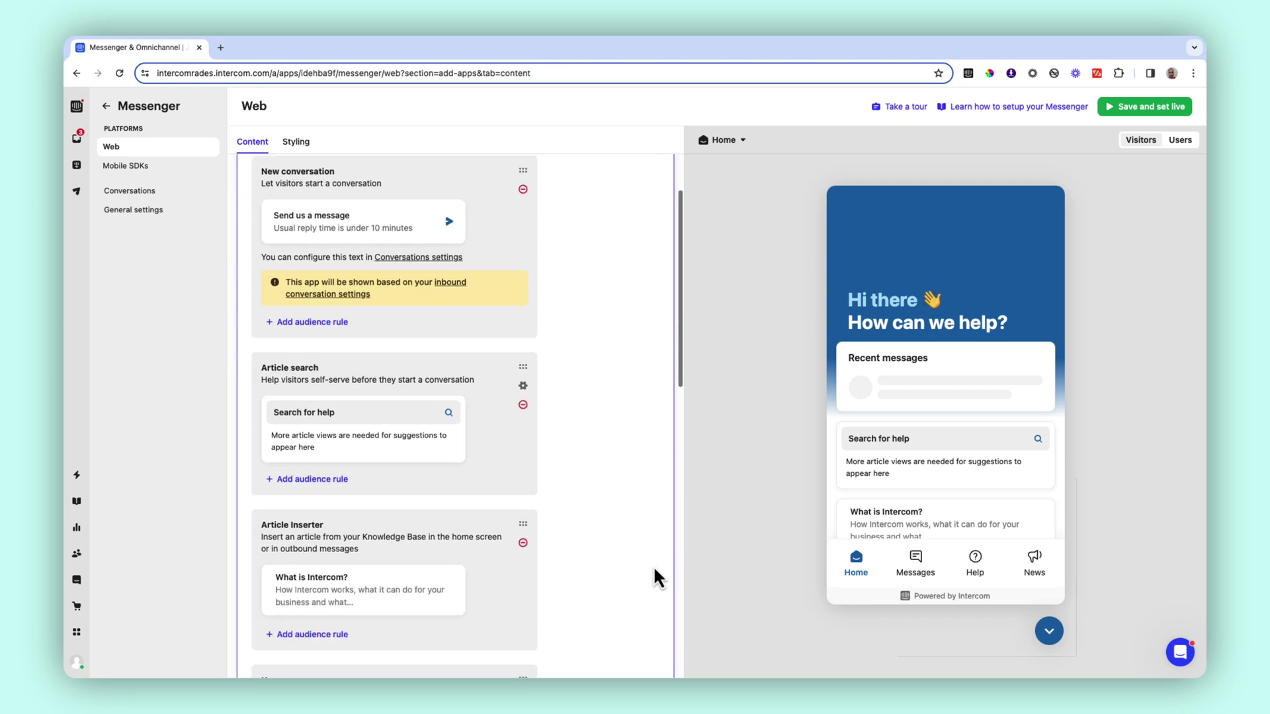
{"action": "scroll", "coordinate": [653, 570], "scroll_direction": "down", "scroll_amount": 1}
{"action": "scroll", "coordinate": [652, 564], "scroll_direction": "down", "scroll_amount": 1}
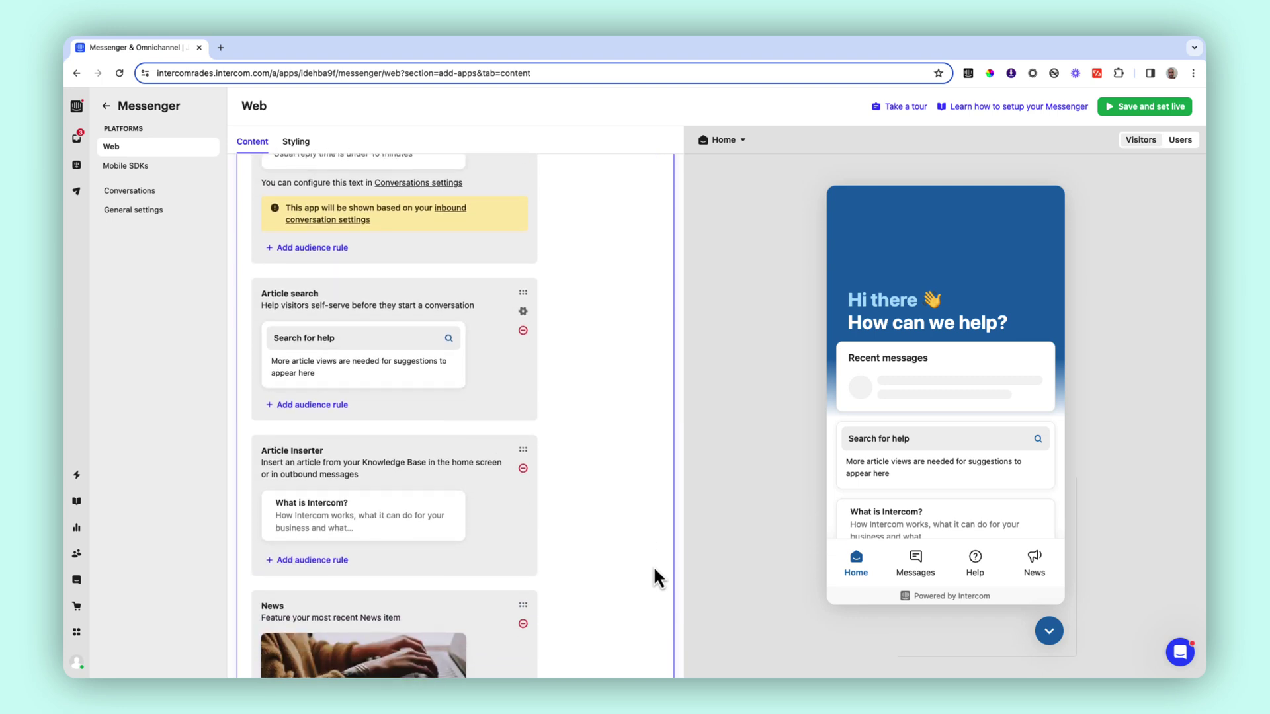
{"action": "scroll", "coordinate": [652, 565], "scroll_direction": "down", "scroll_amount": 1}
{"action": "scroll", "coordinate": [652, 564], "scroll_direction": "down", "scroll_amount": 1}
{"action": "scroll", "coordinate": [653, 565], "scroll_direction": "down", "scroll_amount": 1}
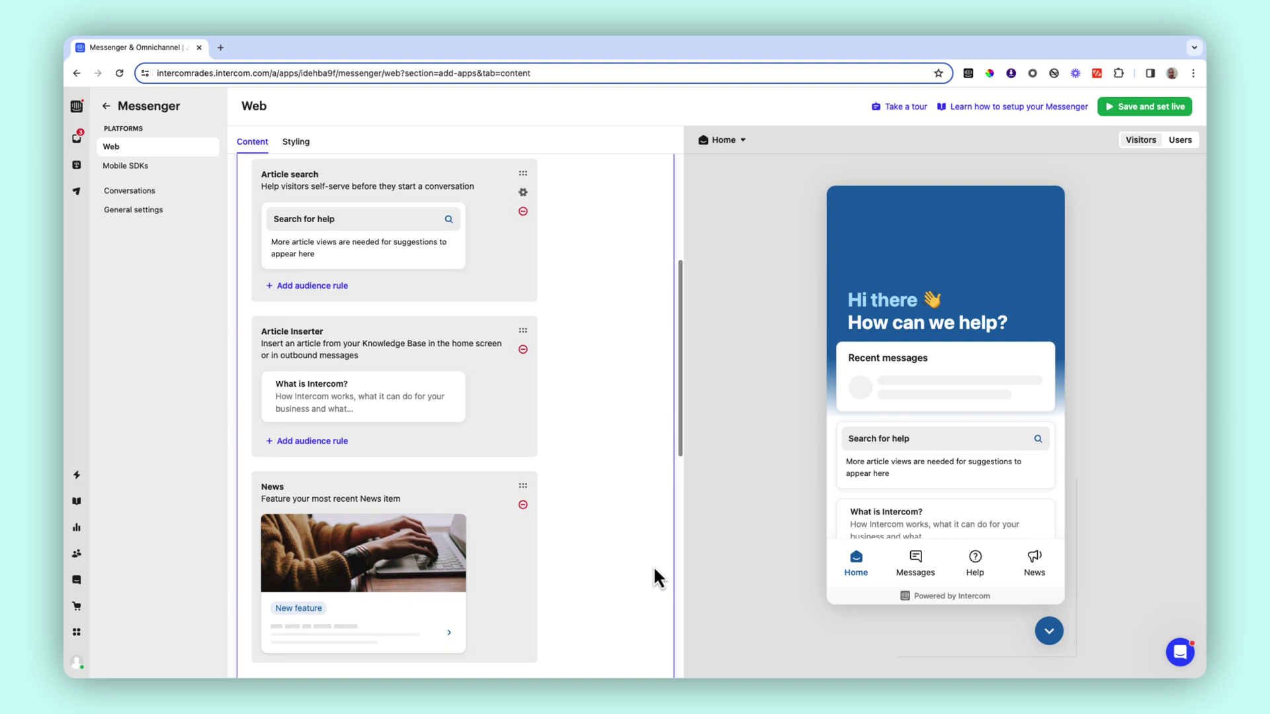
{"action": "scroll", "coordinate": [653, 565], "scroll_direction": "down", "scroll_amount": 1}
{"action": "scroll", "coordinate": [652, 564], "scroll_direction": "down", "scroll_amount": 2}
{"action": "scroll", "coordinate": [653, 564], "scroll_direction": "down", "scroll_amount": 1}
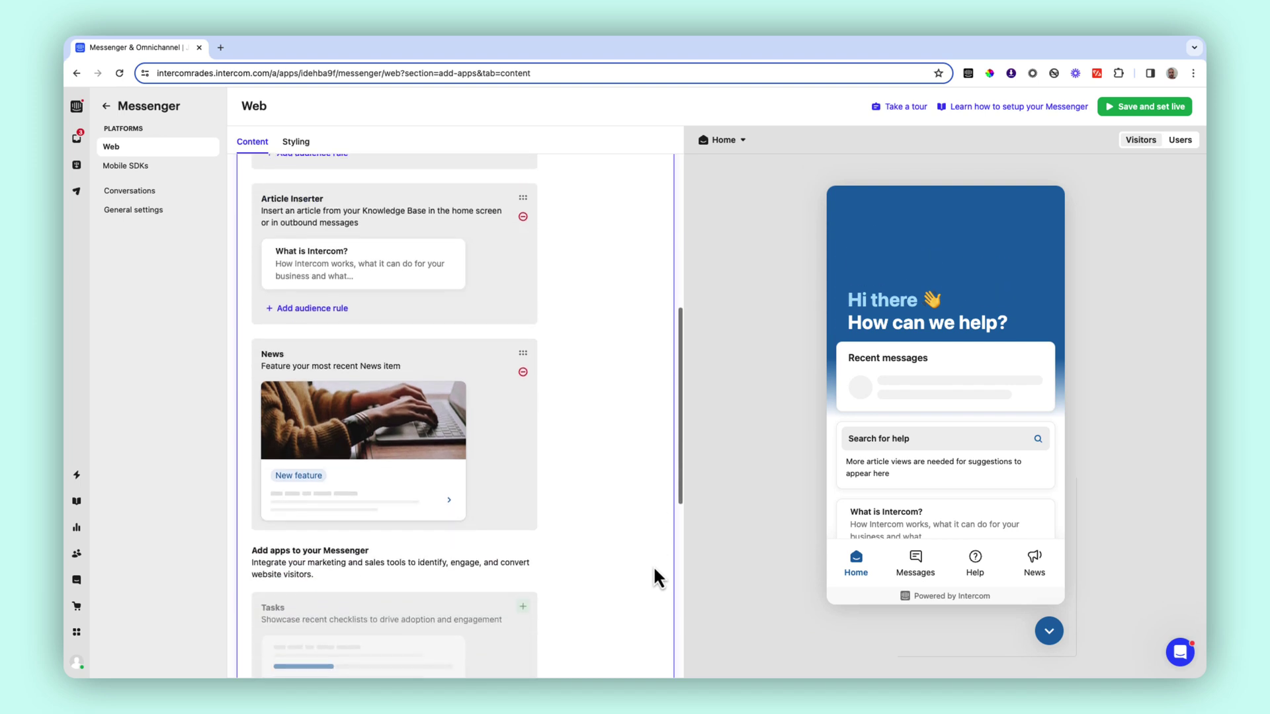
{"action": "scroll", "coordinate": [654, 569], "scroll_direction": "down", "scroll_amount": 2}
{"action": "scroll", "coordinate": [653, 569], "scroll_direction": "down", "scroll_amount": 1}
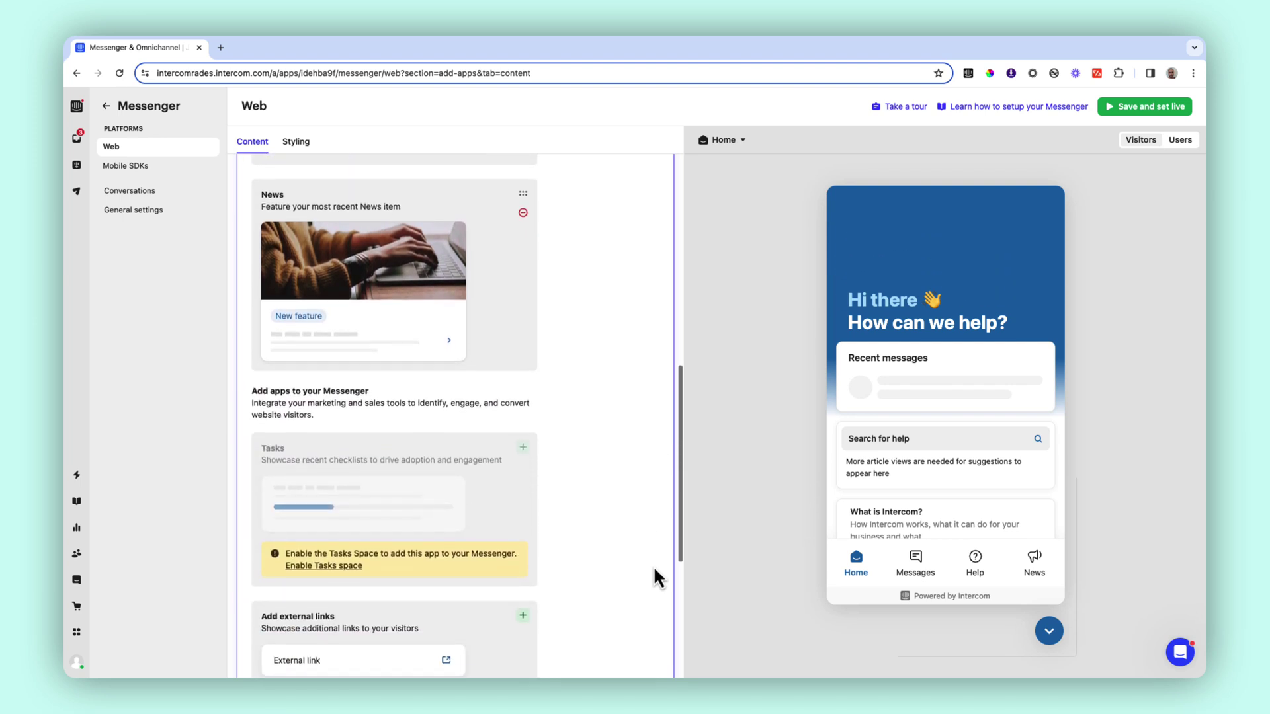
{"action": "scroll", "coordinate": [652, 576], "scroll_direction": "down", "scroll_amount": 2}
{"action": "scroll", "coordinate": [652, 575], "scroll_direction": "down", "scroll_amount": 1}
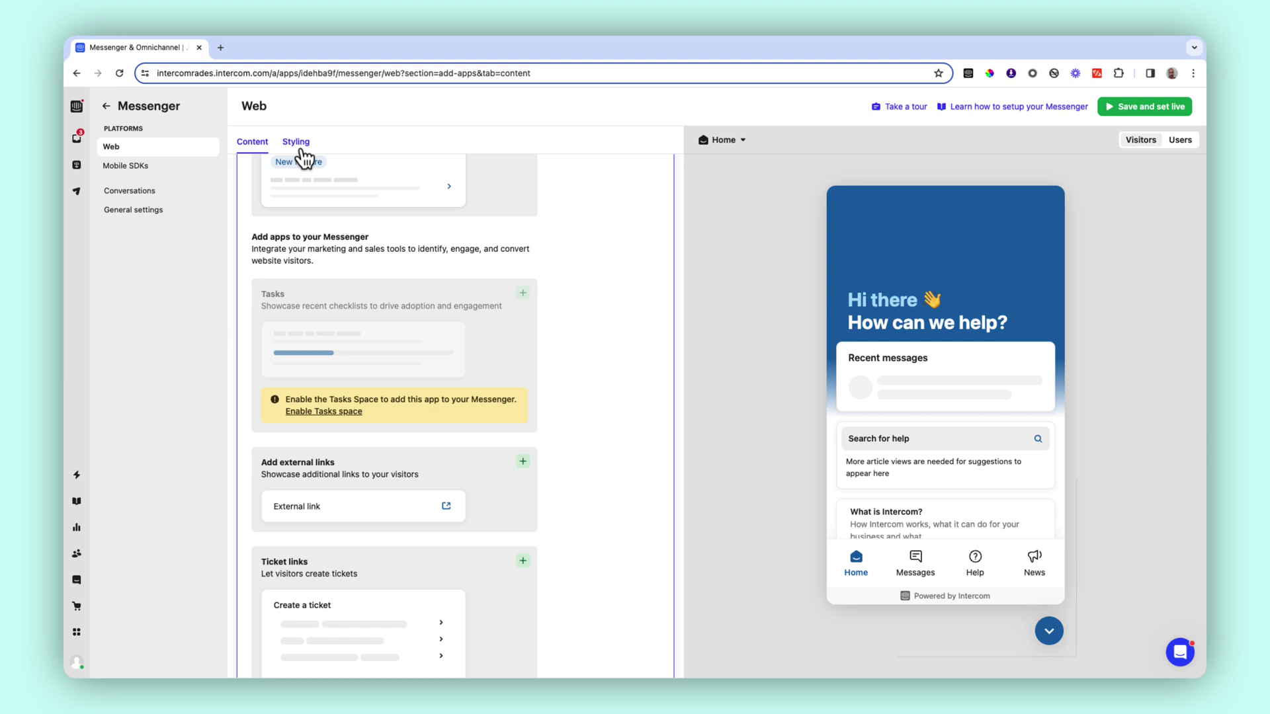
Switch to the Messenger's Styling tab to view its brand colour options
{"action": "left_click", "coordinate": [298, 149]}
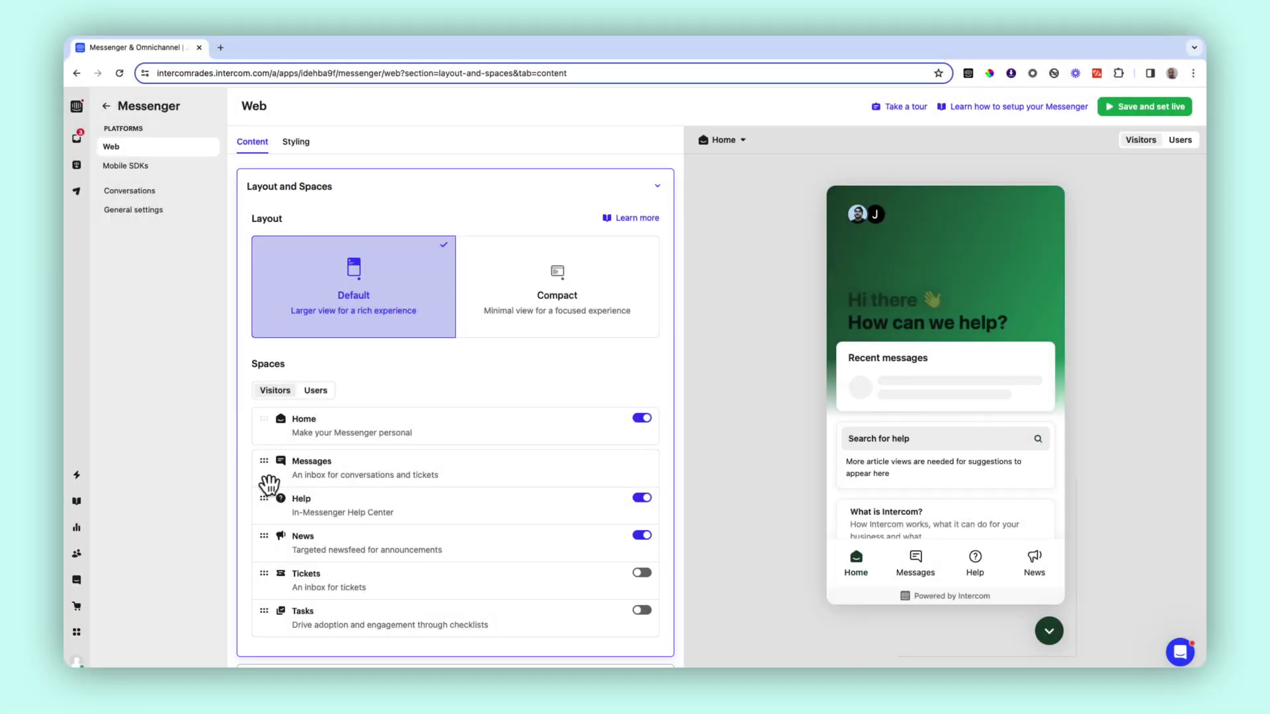
{"action": "scroll", "coordinate": [269, 484], "scroll_direction": "down", "scroll_amount": 1}
{"action": "scroll", "coordinate": [275, 506], "scroll_direction": "down", "scroll_amount": 1}
{"action": "scroll", "coordinate": [278, 517], "scroll_direction": "down", "scroll_amount": 1}
{"action": "scroll", "coordinate": [279, 525], "scroll_direction": "down", "scroll_amount": 1}
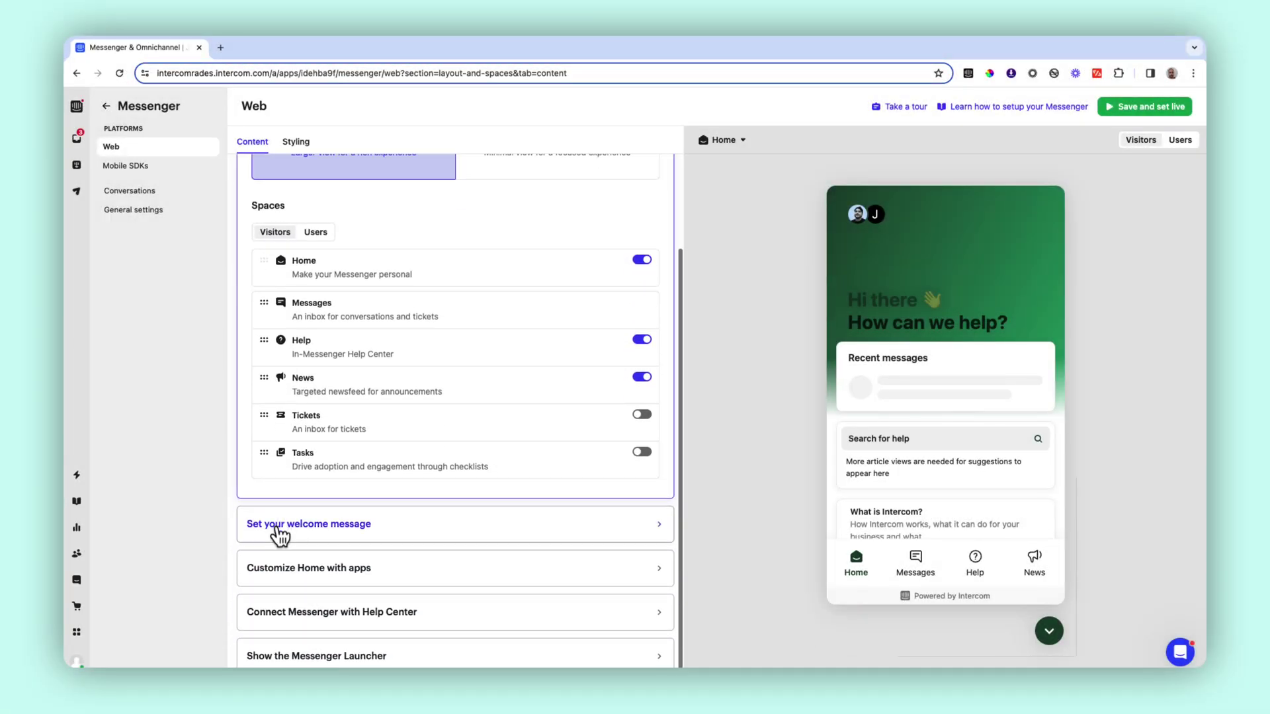
Change the English greeting to 'Hello' and the introduction to 'How can we help you today?'
{"action": "left_click", "coordinate": [279, 528]}
{"action": "left_click", "coordinate": [275, 339]}
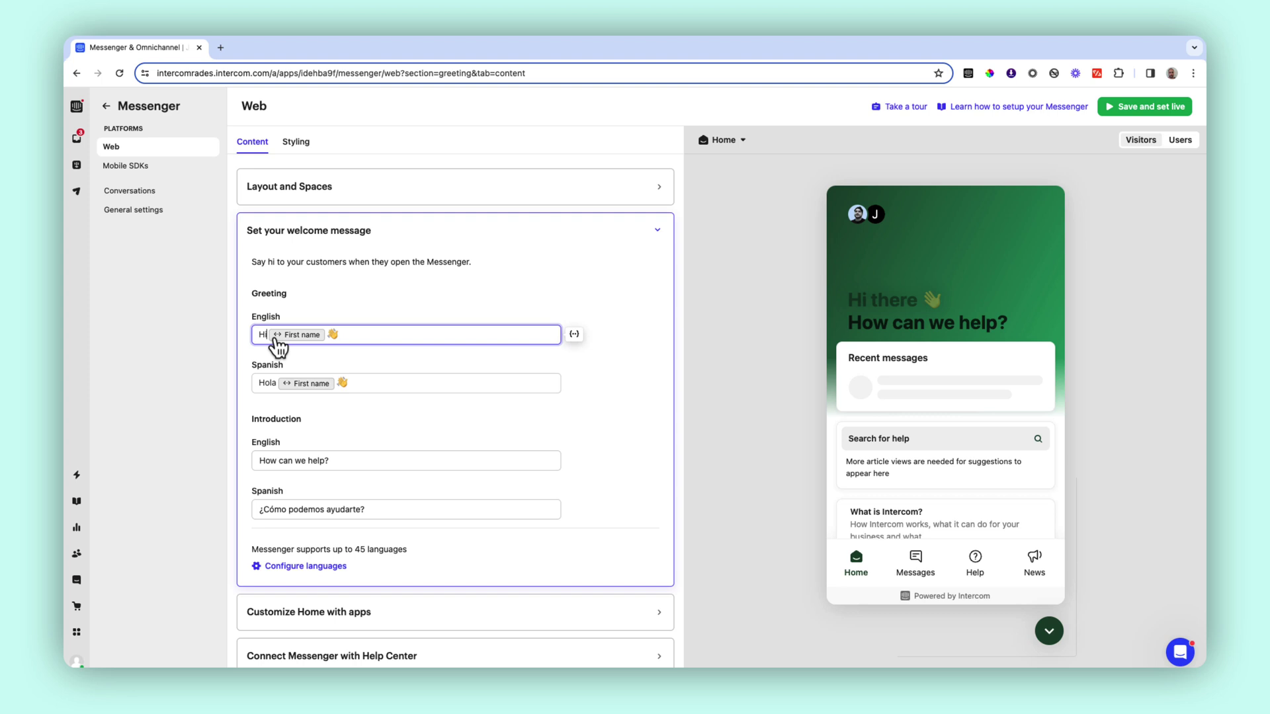
{"action": "key", "text": "BackSpace"}
{"action": "type", "text": "ello"}
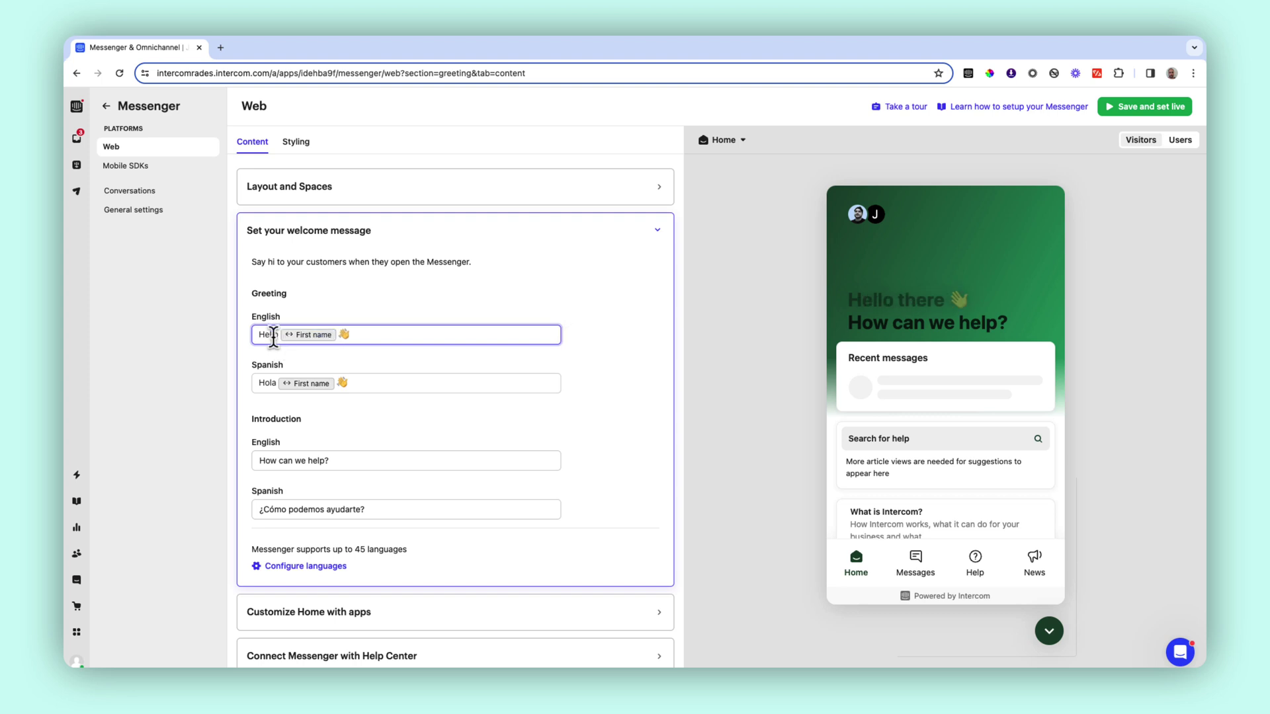
{"action": "left_click", "coordinate": [323, 462]}
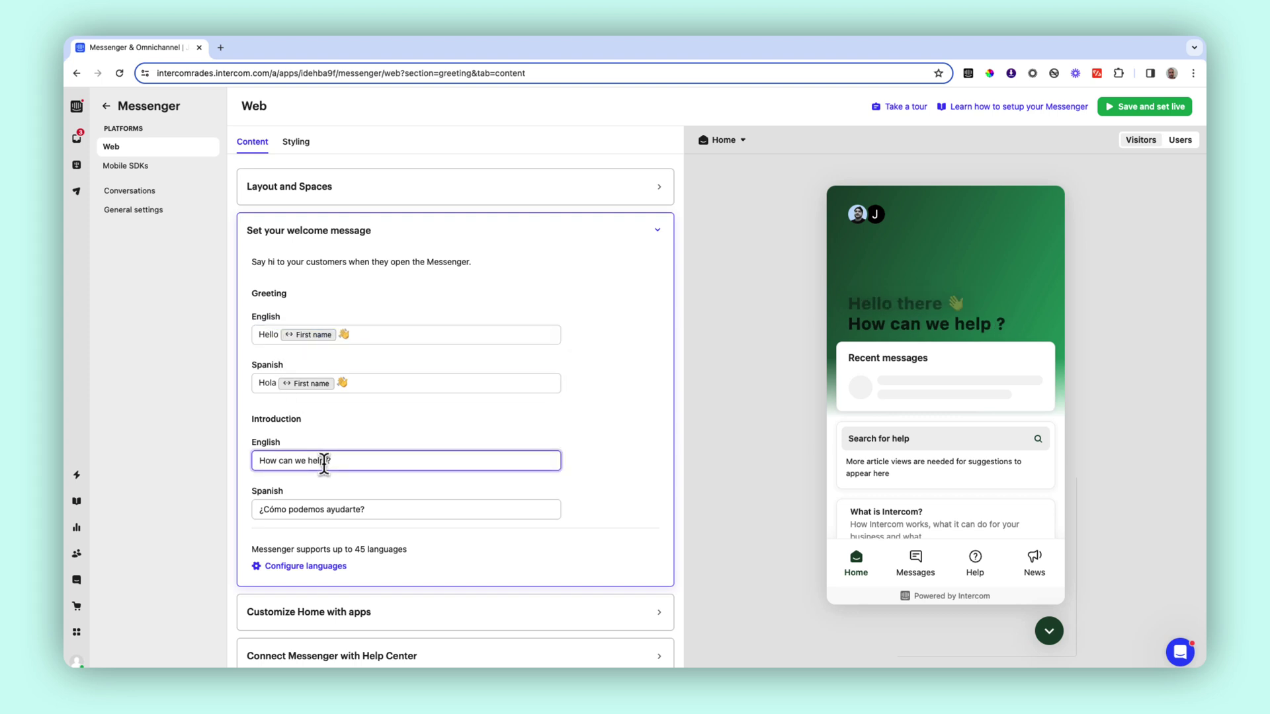
{"action": "type", "text": "you today"}
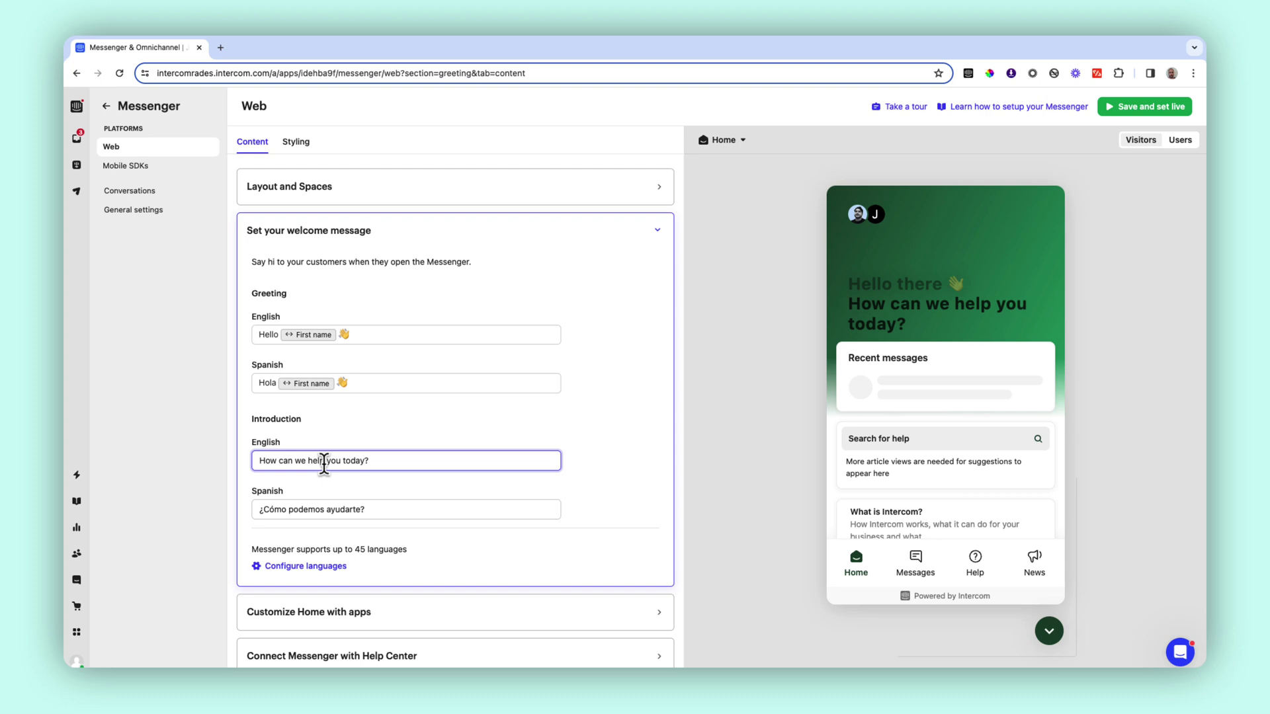
{"action": "scroll", "coordinate": [328, 468], "scroll_direction": "down", "scroll_amount": 1}
Add the News app to the home screen, then save and set the Messenger live
{"action": "left_click", "coordinate": [351, 570]}
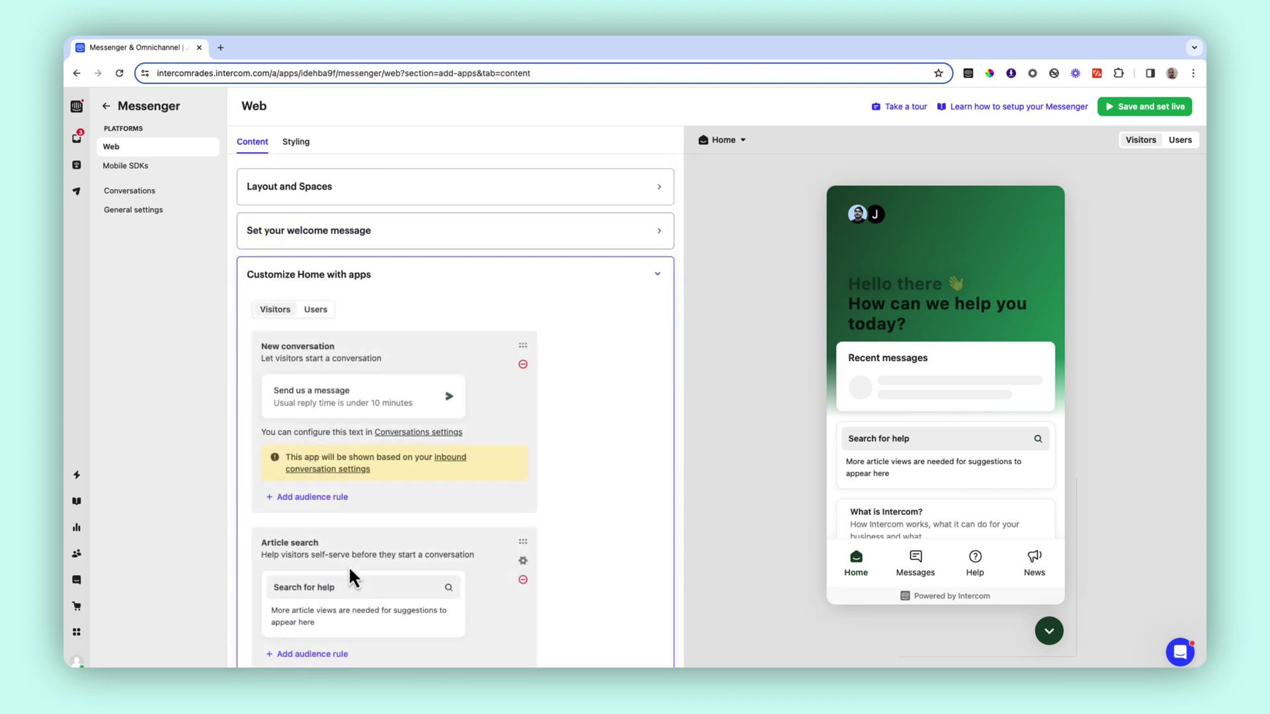
{"action": "scroll", "coordinate": [348, 566], "scroll_direction": "down", "scroll_amount": 2}
{"action": "scroll", "coordinate": [348, 562], "scroll_direction": "down", "scroll_amount": 1}
{"action": "scroll", "coordinate": [348, 562], "scroll_direction": "down", "scroll_amount": 3}
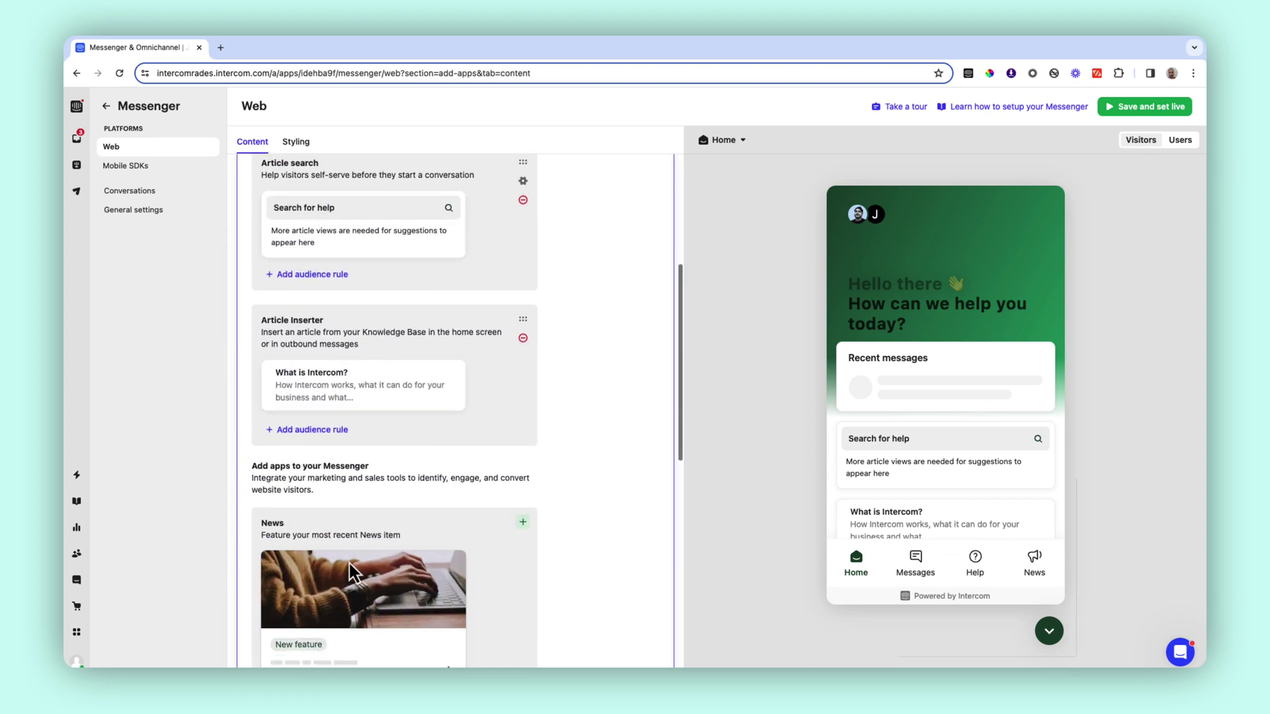
{"action": "scroll", "coordinate": [348, 562], "scroll_direction": "down", "scroll_amount": 1}
{"action": "left_click", "coordinate": [521, 484]}
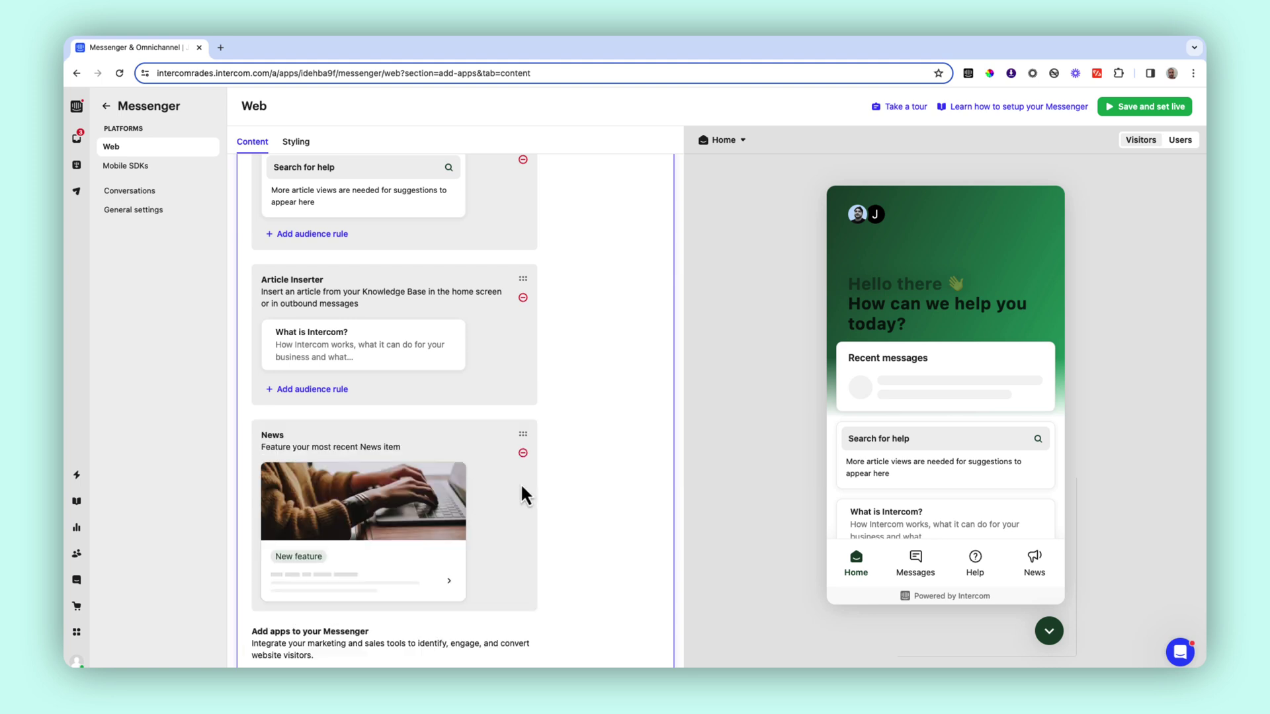
{"action": "left_click", "coordinate": [1126, 100]}
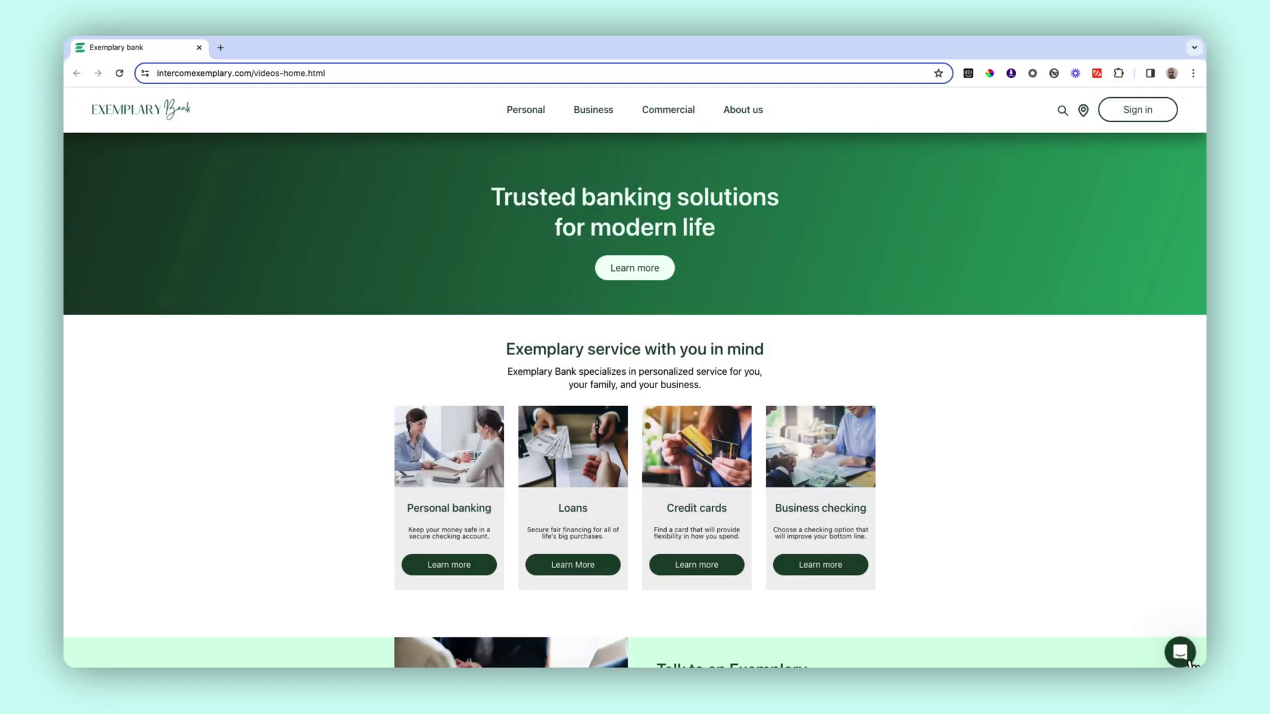
Open the Intercom launcher on the Exemplary Bank website to view the live green Messenger
{"action": "left_click", "coordinate": [1184, 659]}
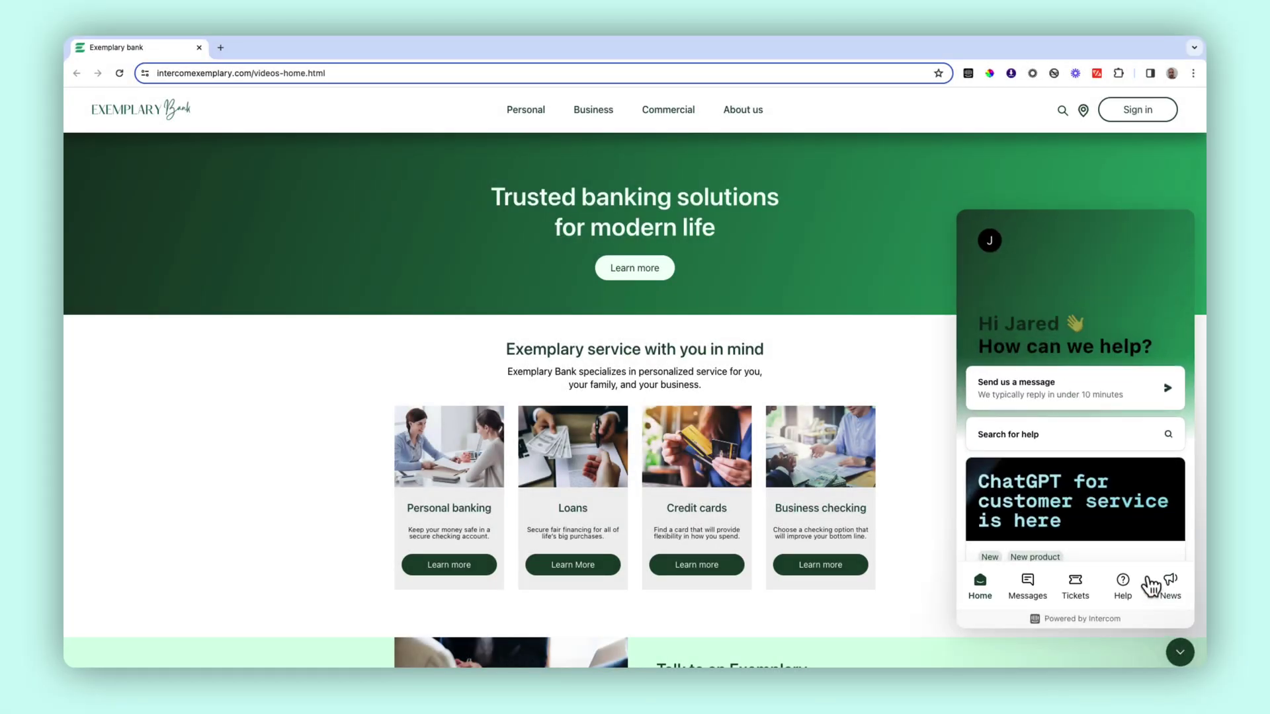